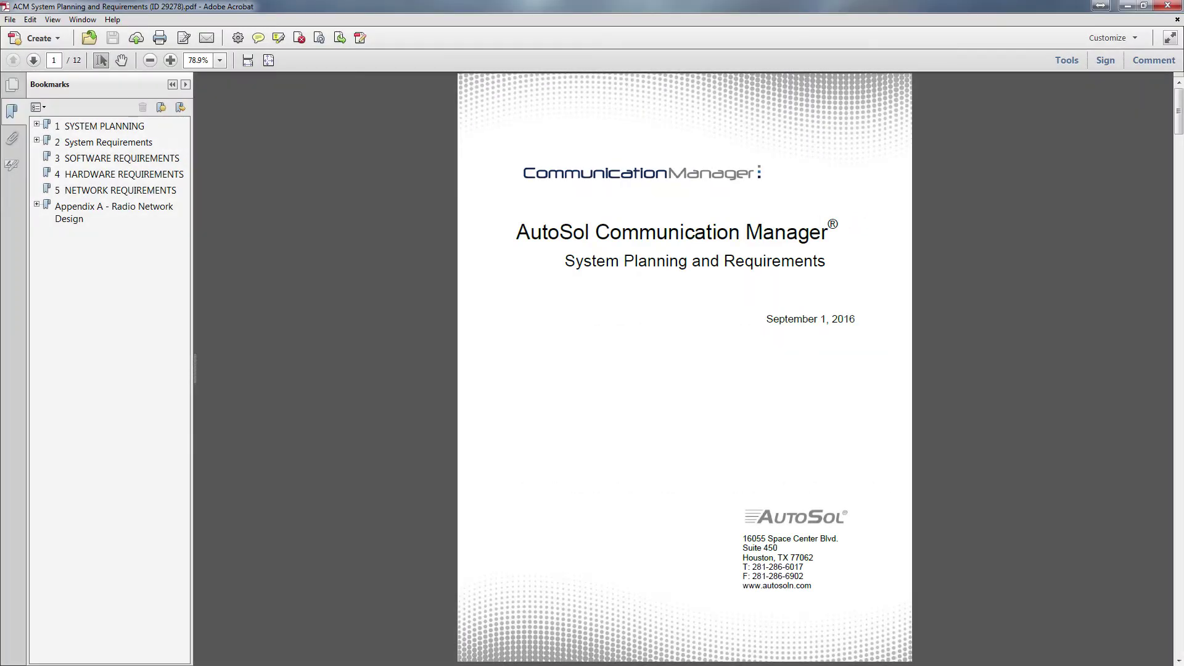
# - Review the guide's System Requirements prerequisites, then move on to the Software Requirements section
pyautogui.click(133, 147)
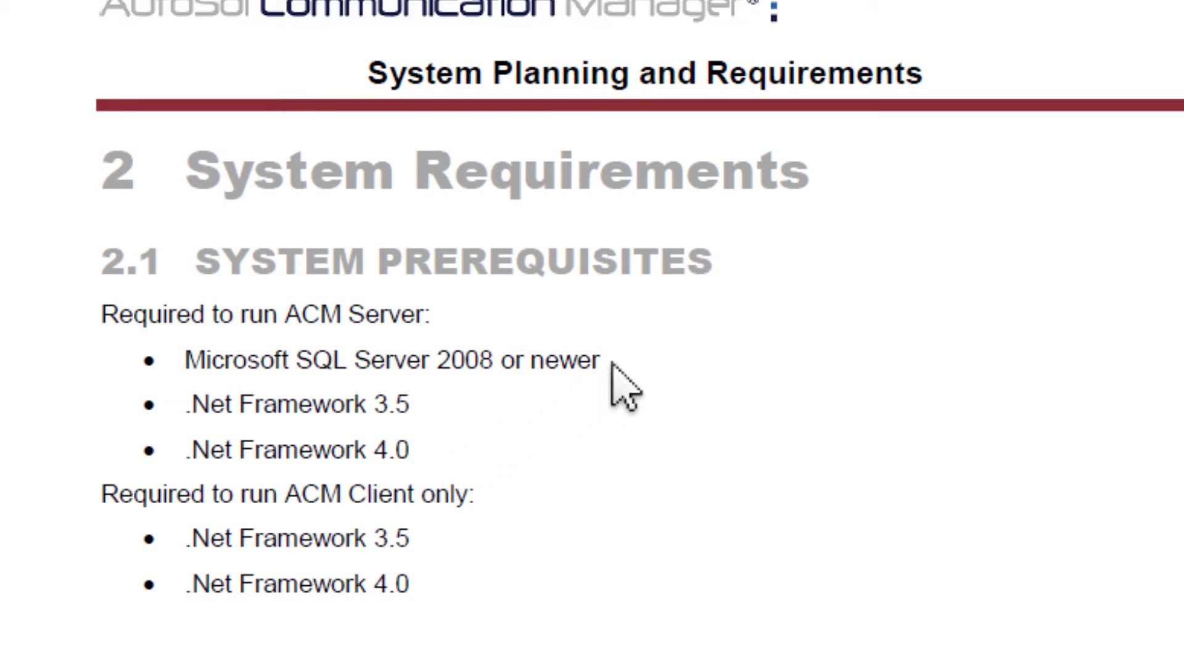
pyautogui.click(132, 146)
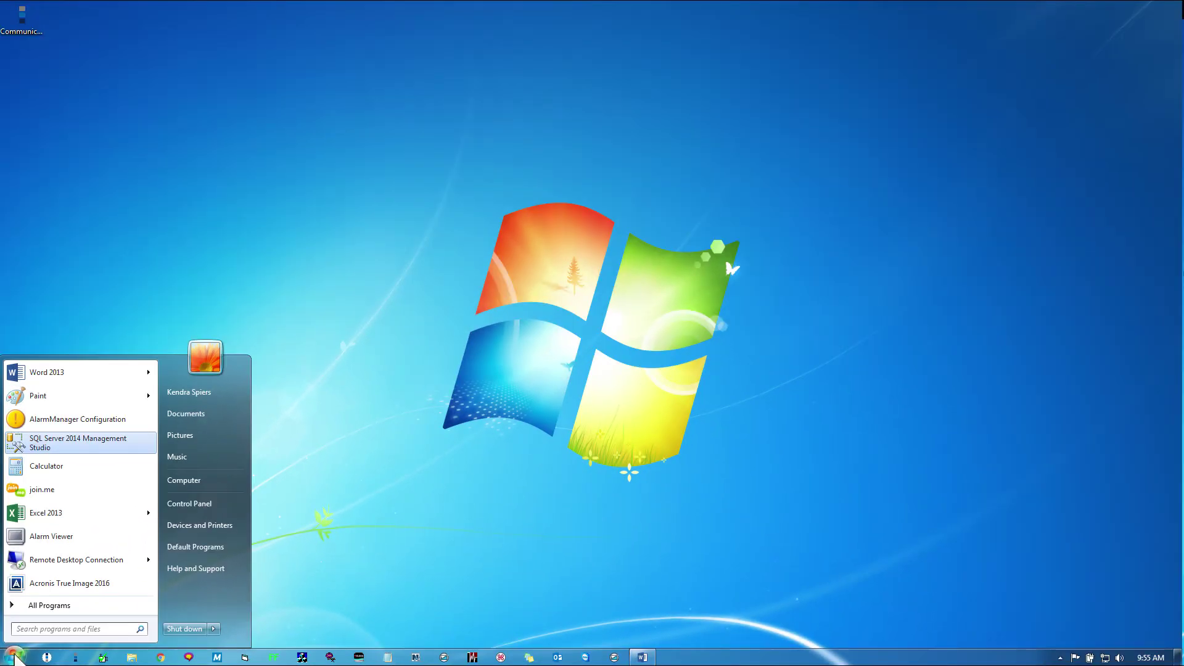
# - Run the Communication Manager installer as administrator, accept the licence and install the Full client and server features
pyautogui.click(28, 648)
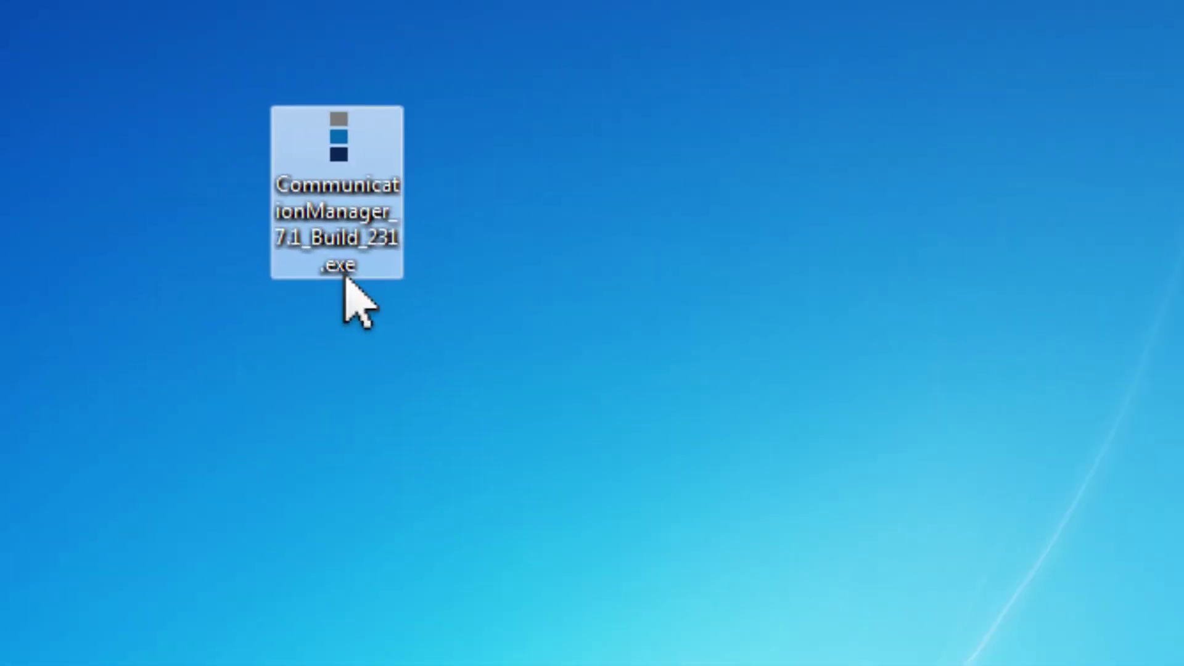
pyautogui.rightClick(345, 279)
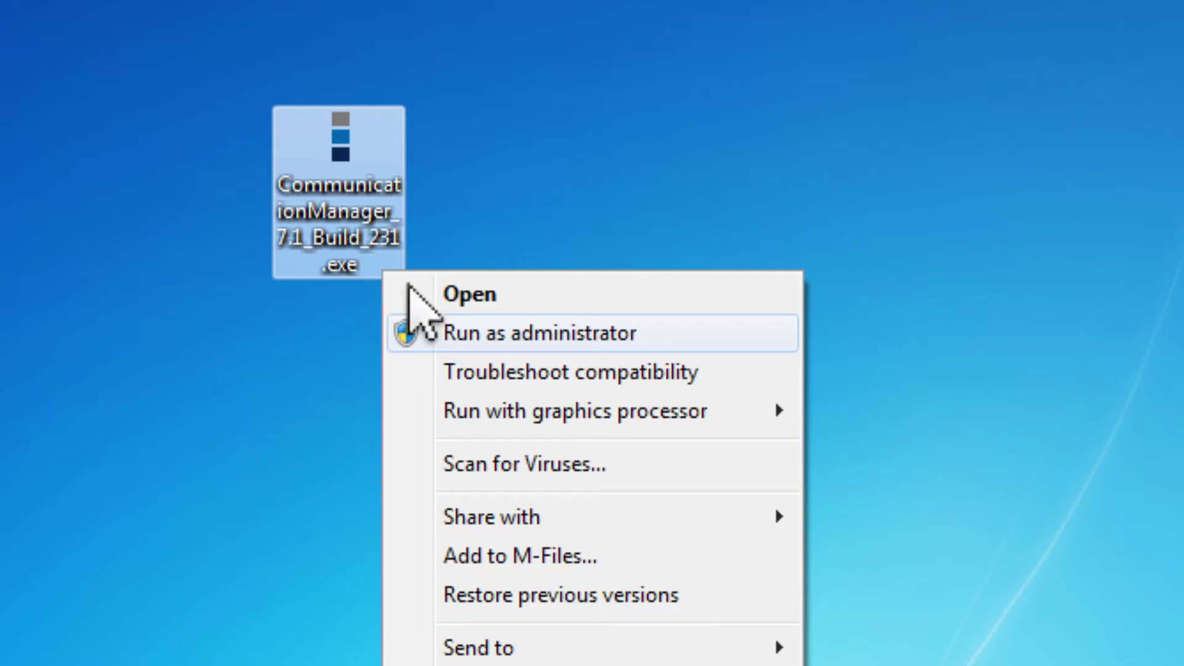
pyautogui.click(700, 332)
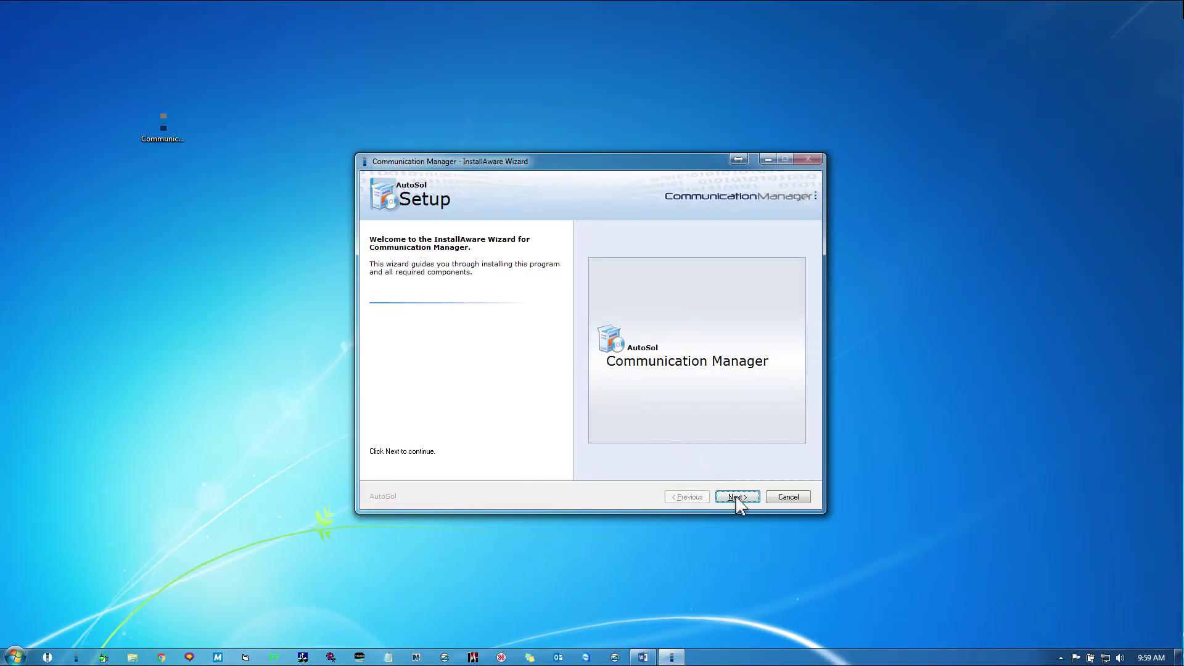
pyautogui.click(736, 497)
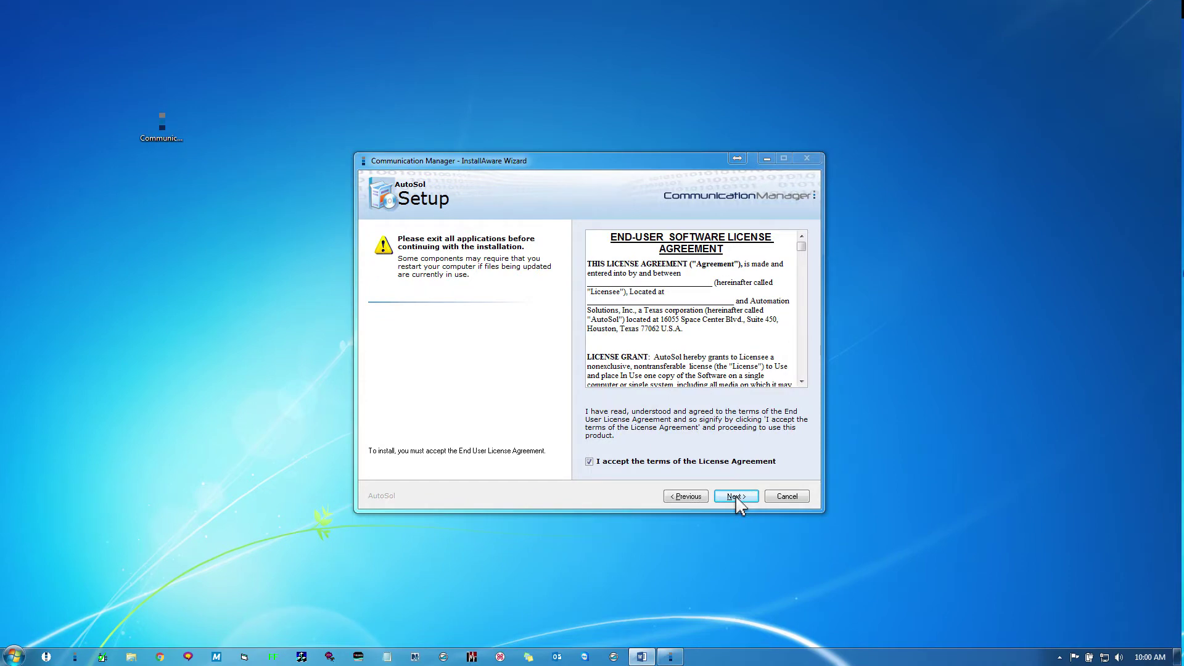
pyautogui.click(737, 497)
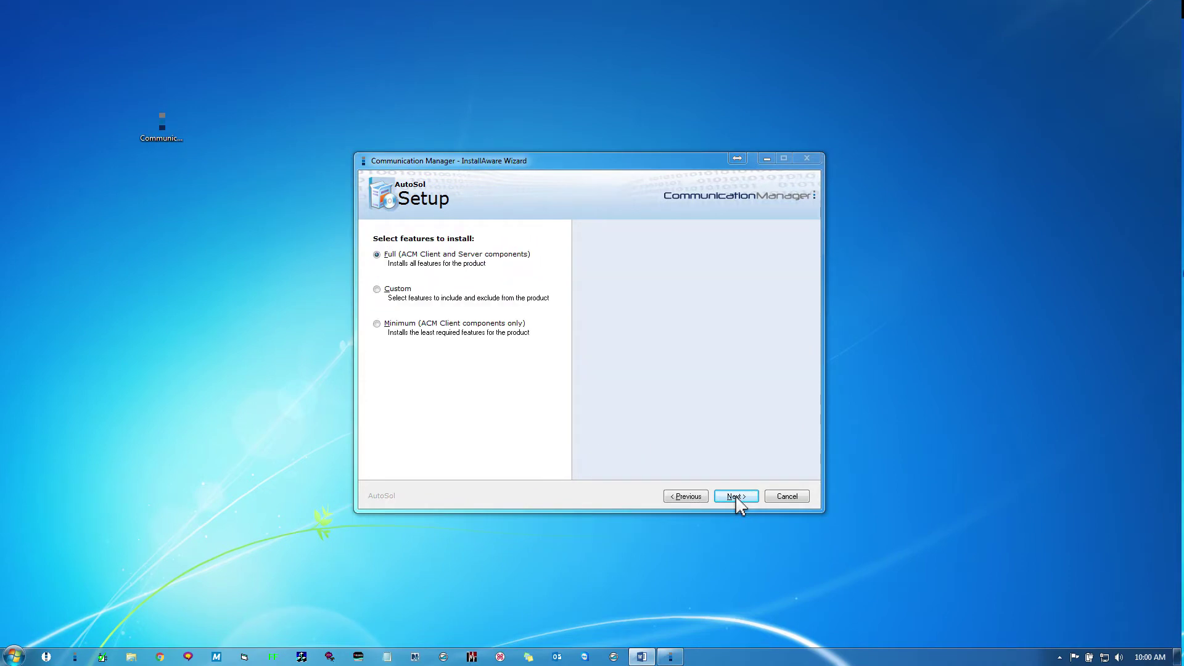
pyautogui.click(737, 496)
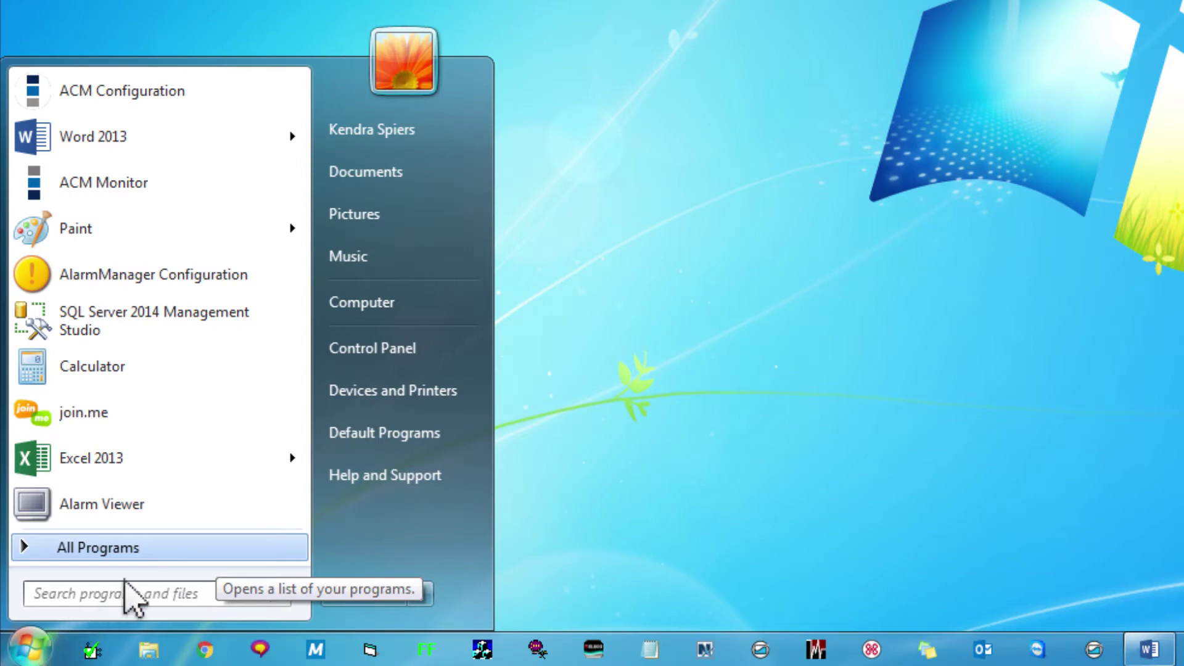
# - Launch ACM Monitor and open the Database page's Manage Database connection settings
pyautogui.click(149, 552)
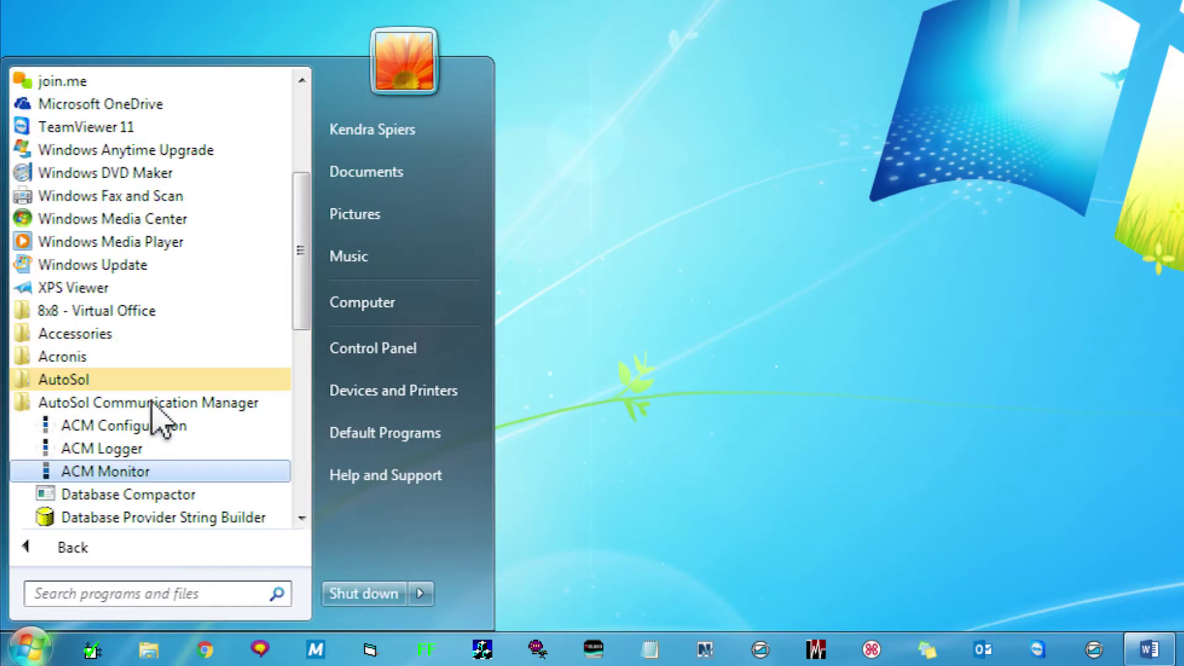
pyautogui.click(173, 474)
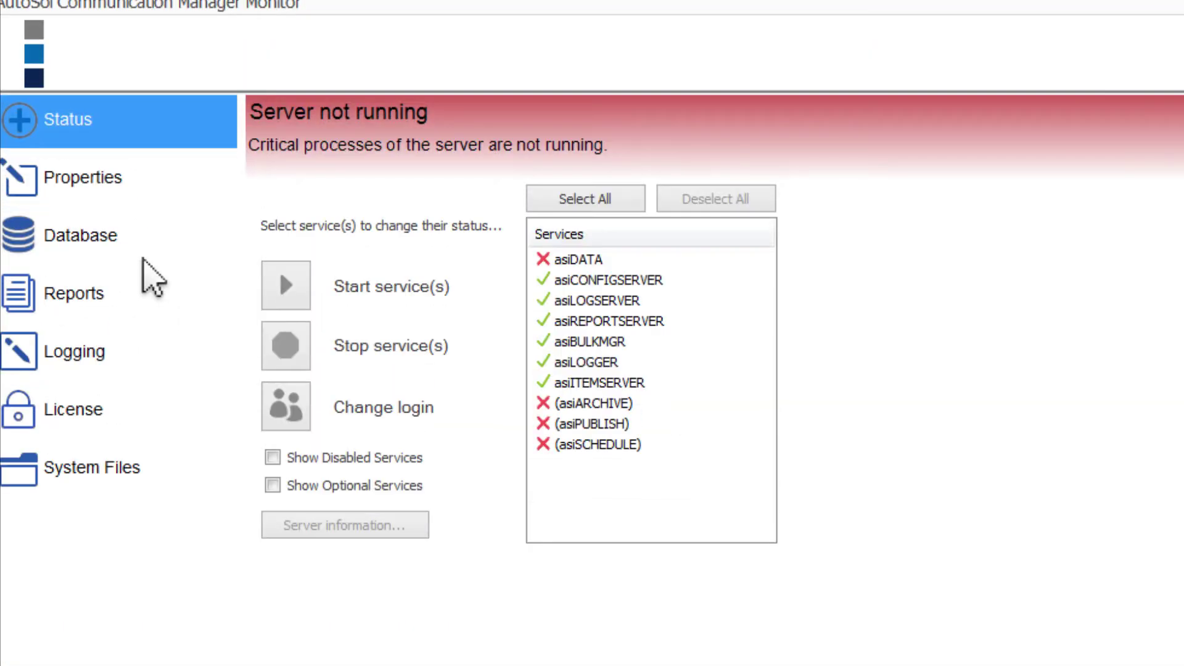
pyautogui.click(153, 275)
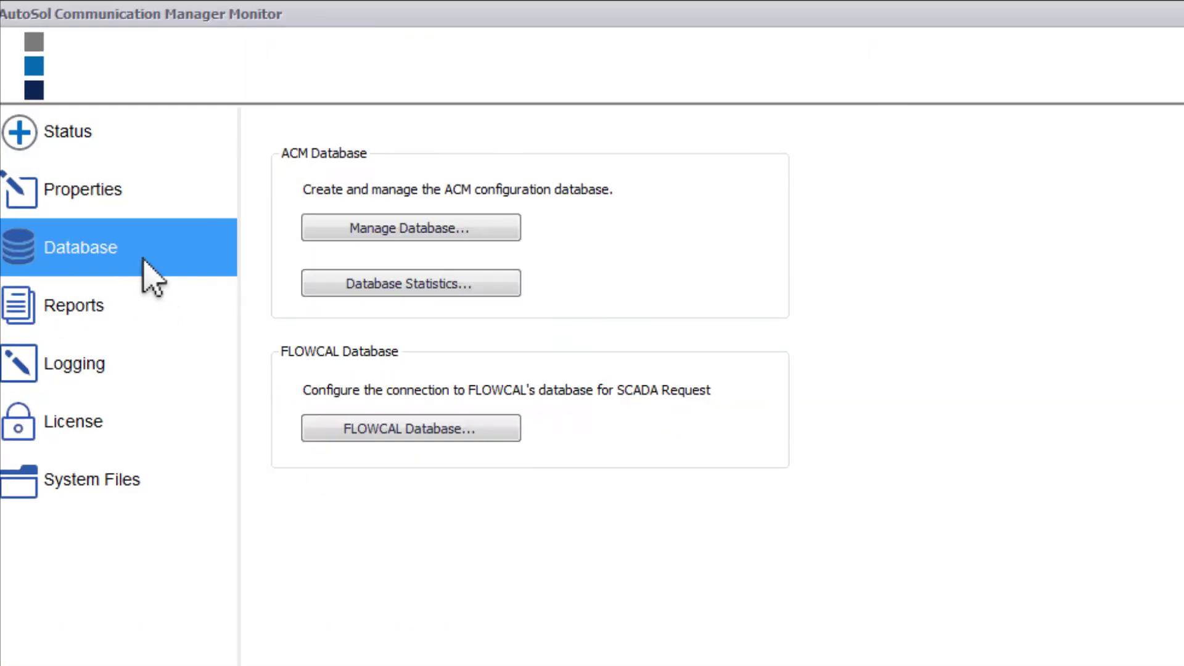
pyautogui.click(407, 229)
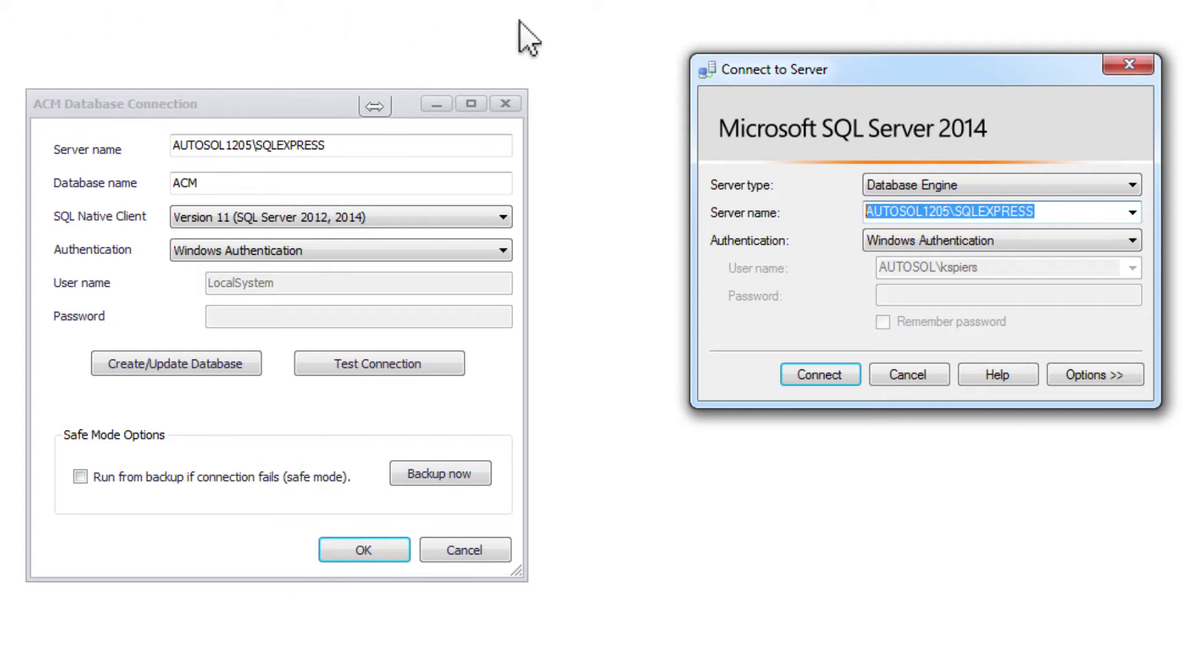
# - Keep SQL Native Client Version 11 and Windows Authentication, then open the Create Database Wizard
pyautogui.click(1127, 65)
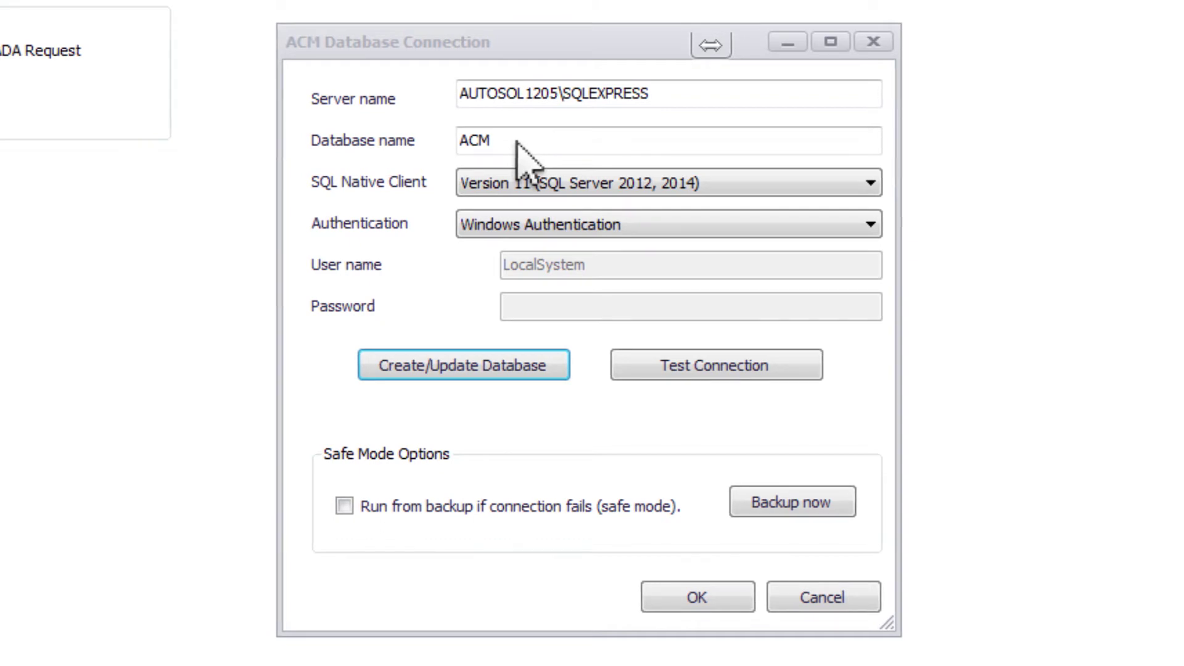
pyautogui.click(732, 183)
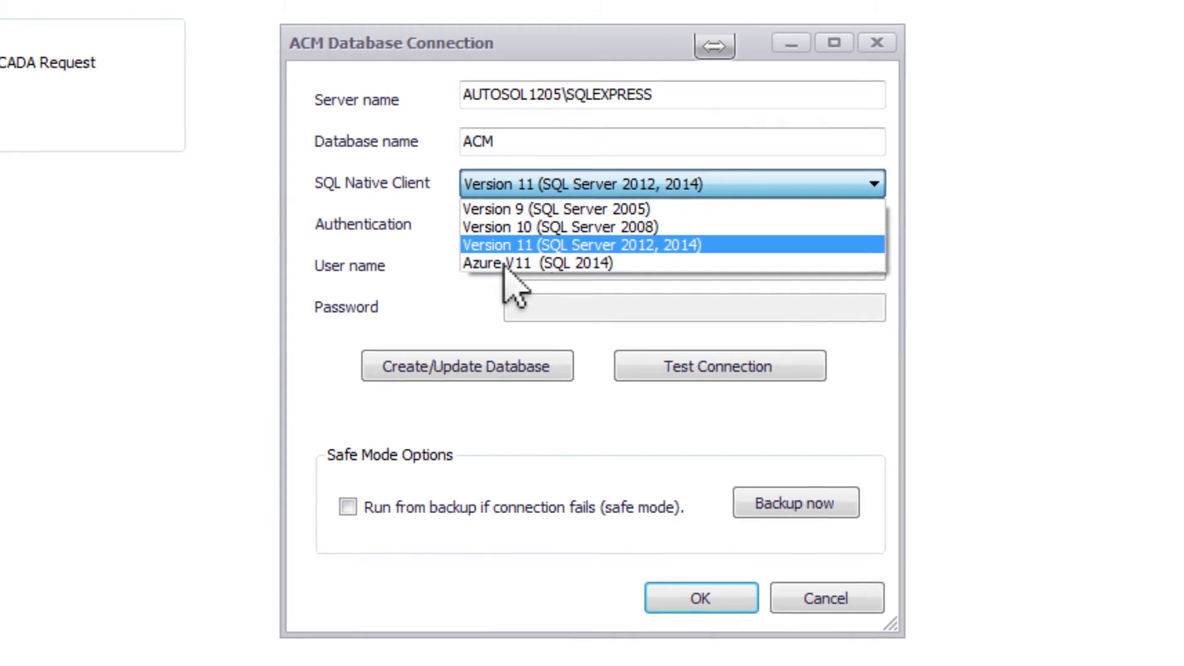
pyautogui.click(540, 246)
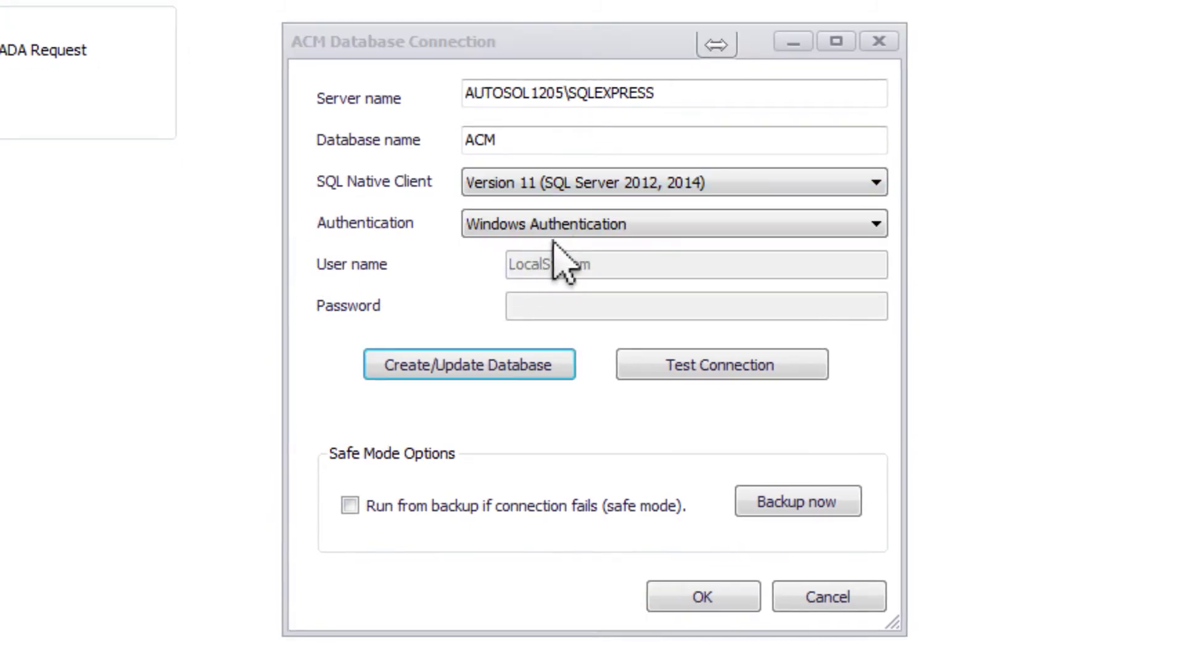
pyautogui.click(638, 226)
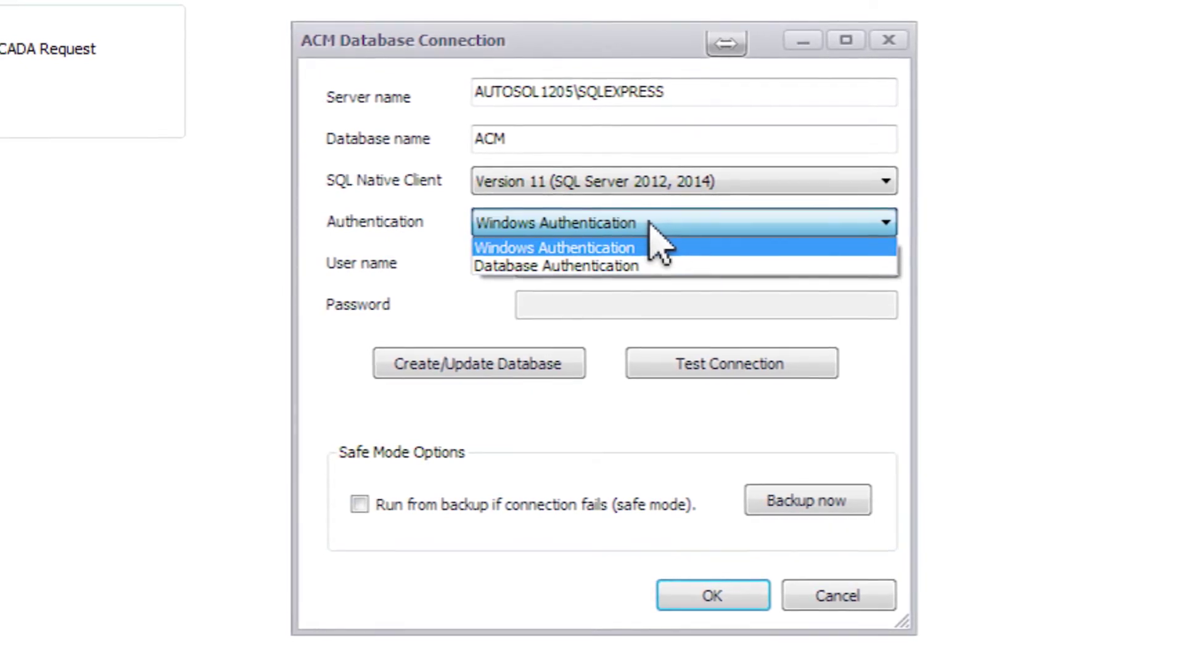
pyautogui.click(649, 225)
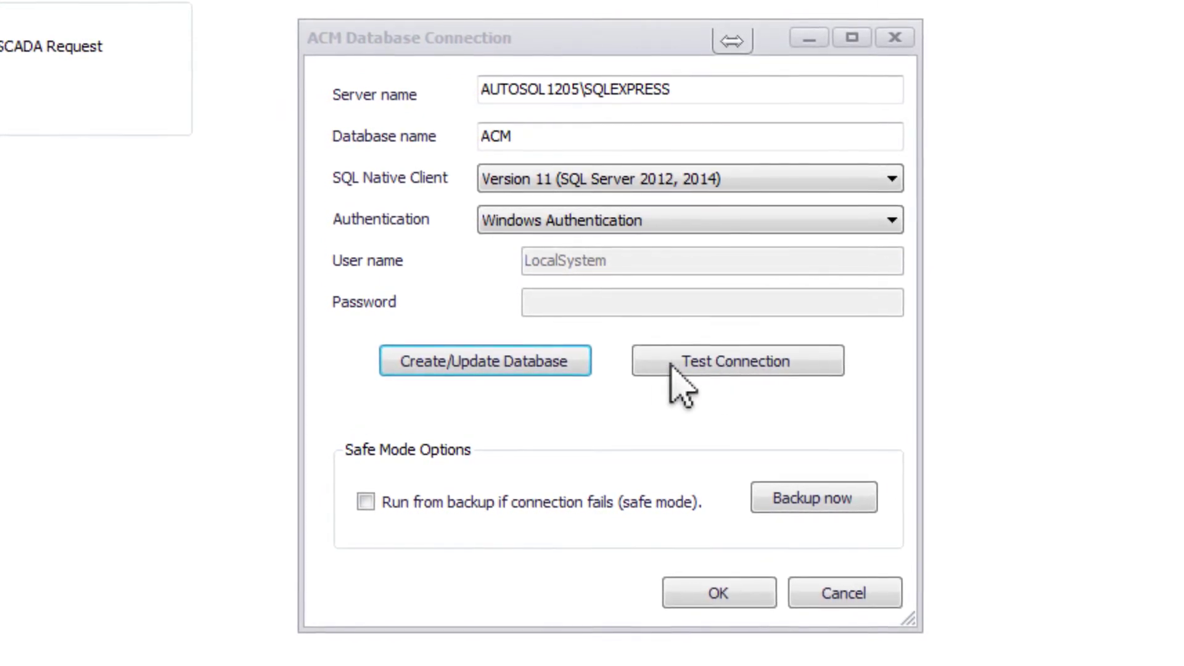
pyautogui.click(519, 364)
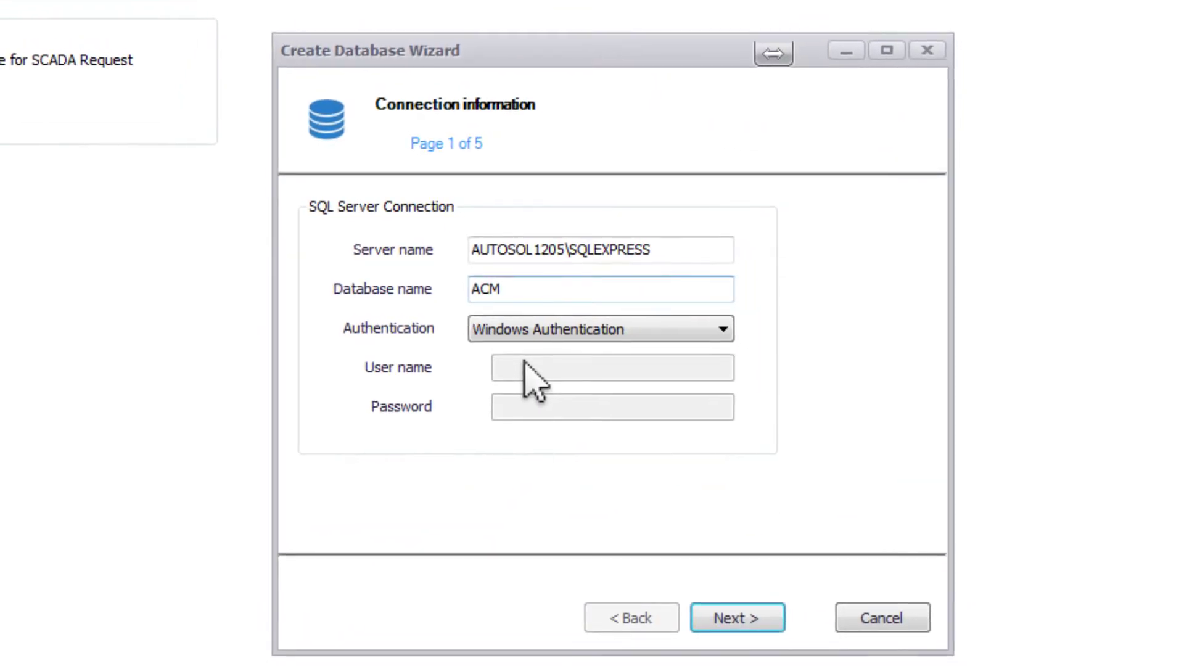
# - Choose 'Create tables and procedures in existing database' with 'Drop existing tables first' ticked
pyautogui.click(718, 619)
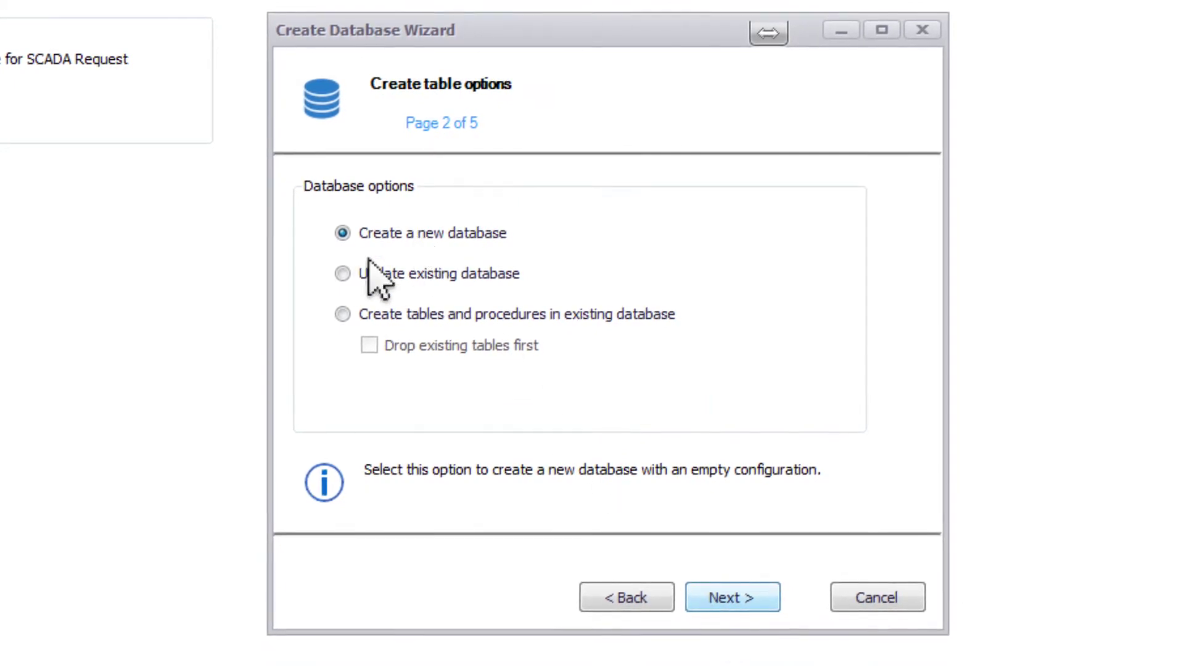
pyautogui.click(343, 275)
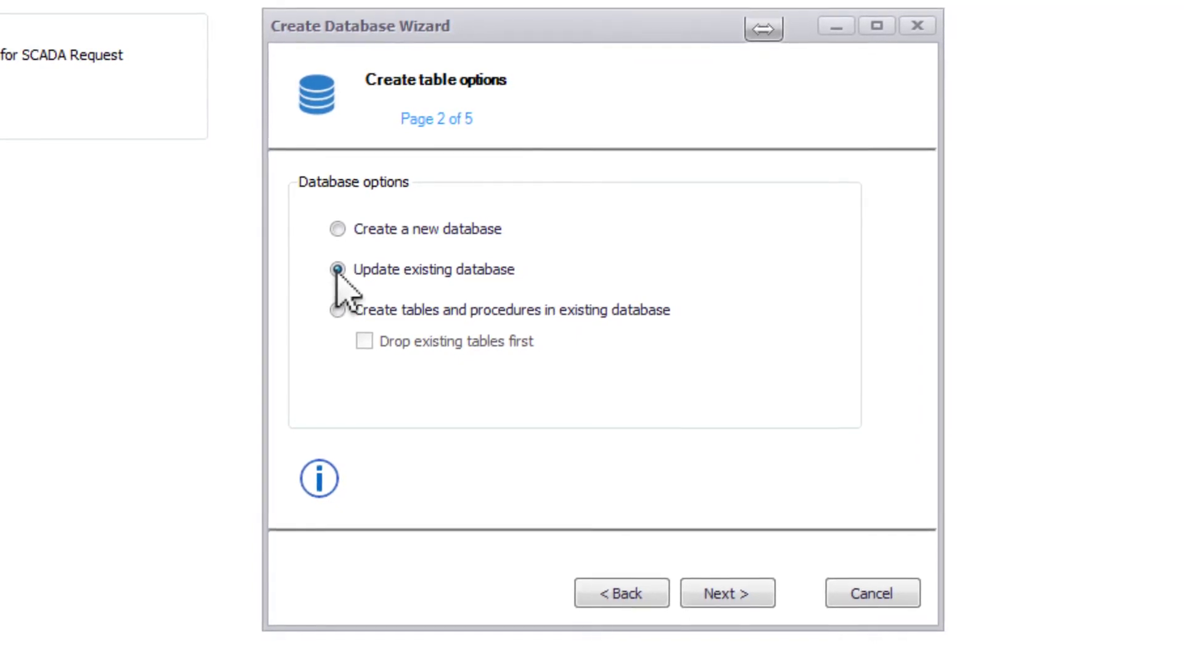
pyautogui.click(337, 309)
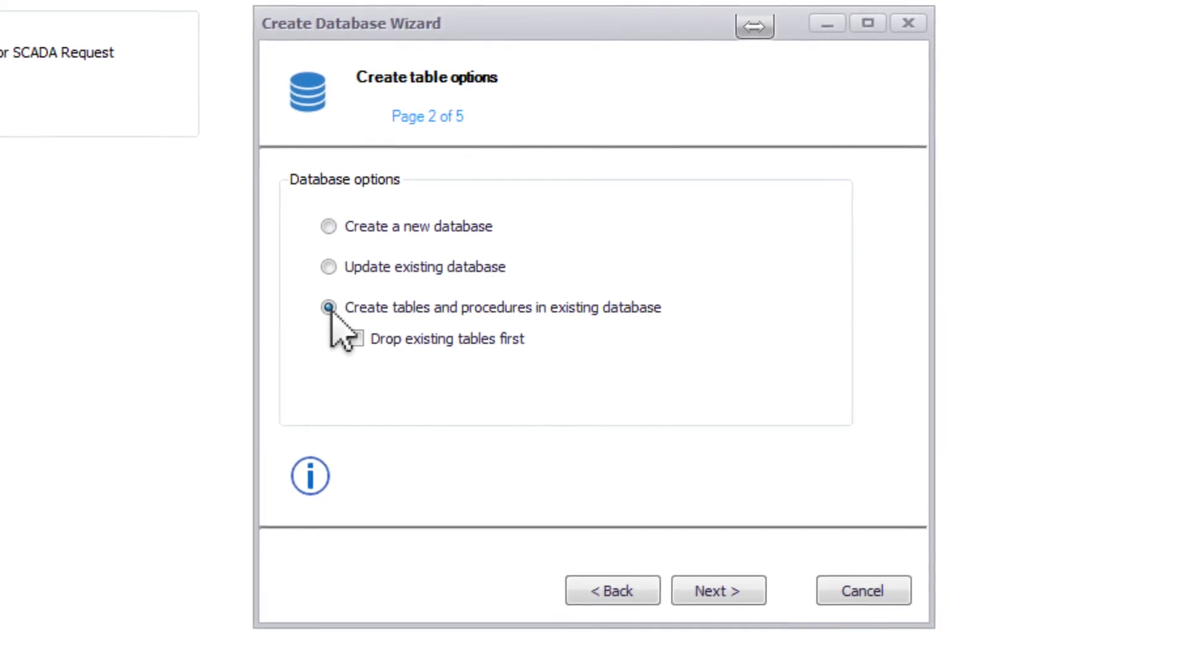
pyautogui.click(355, 340)
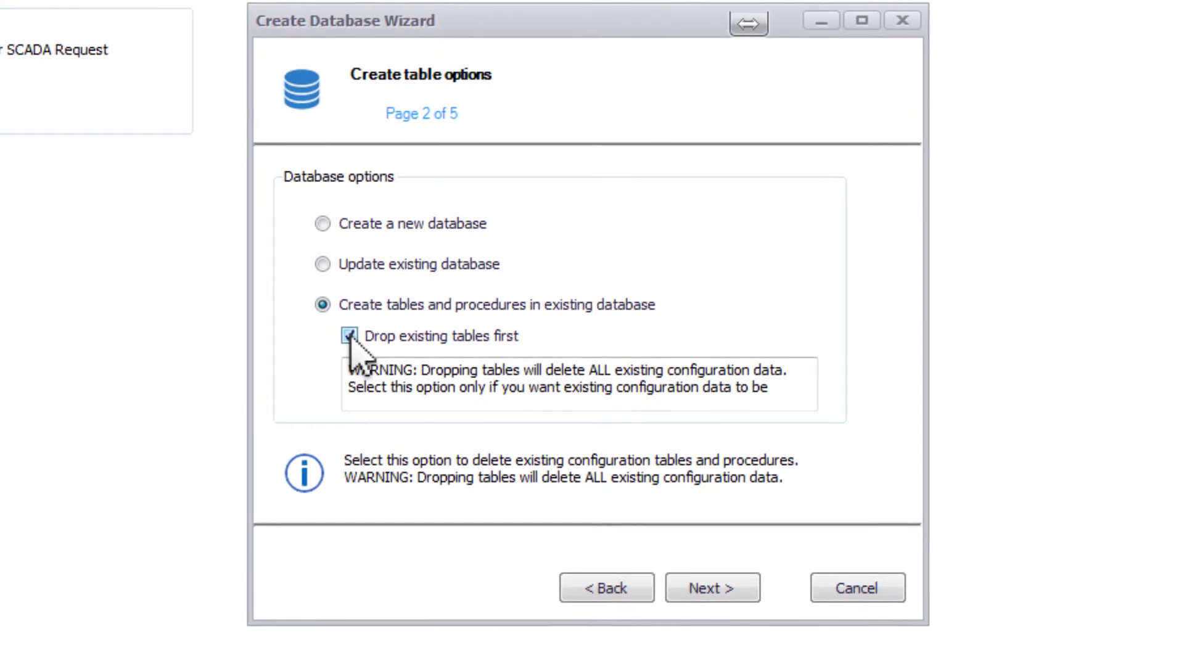
pyautogui.click(684, 583)
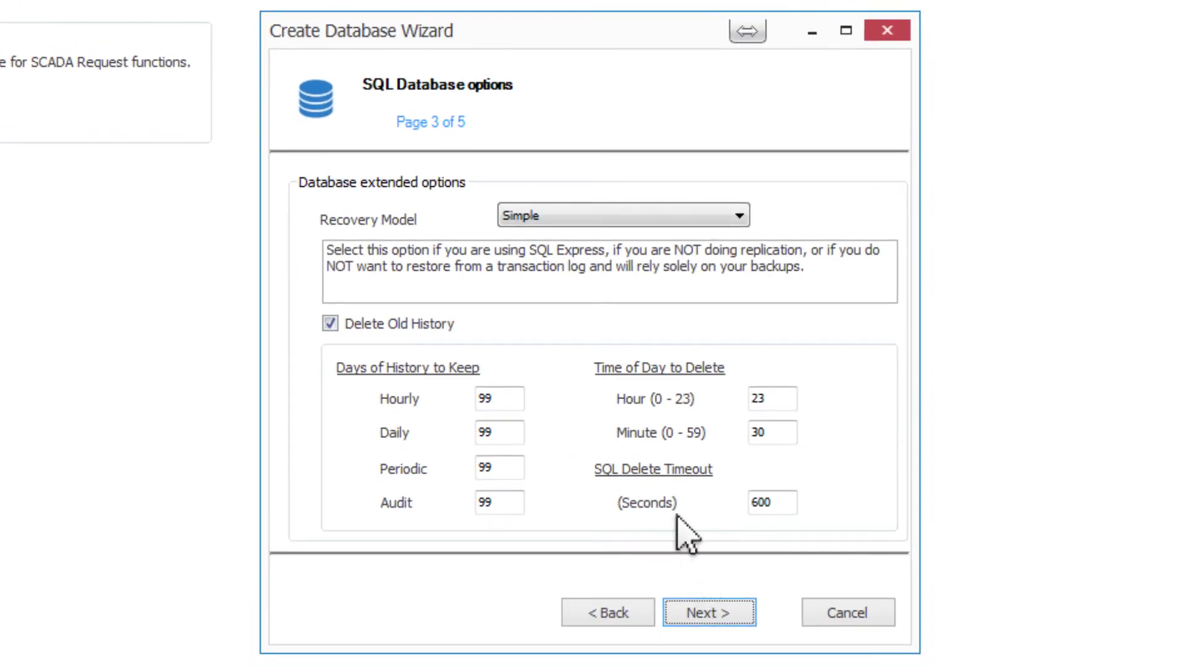
# - Keep the Simple recovery model, then finish the wizard to create the ACM database and tables
pyautogui.click(571, 217)
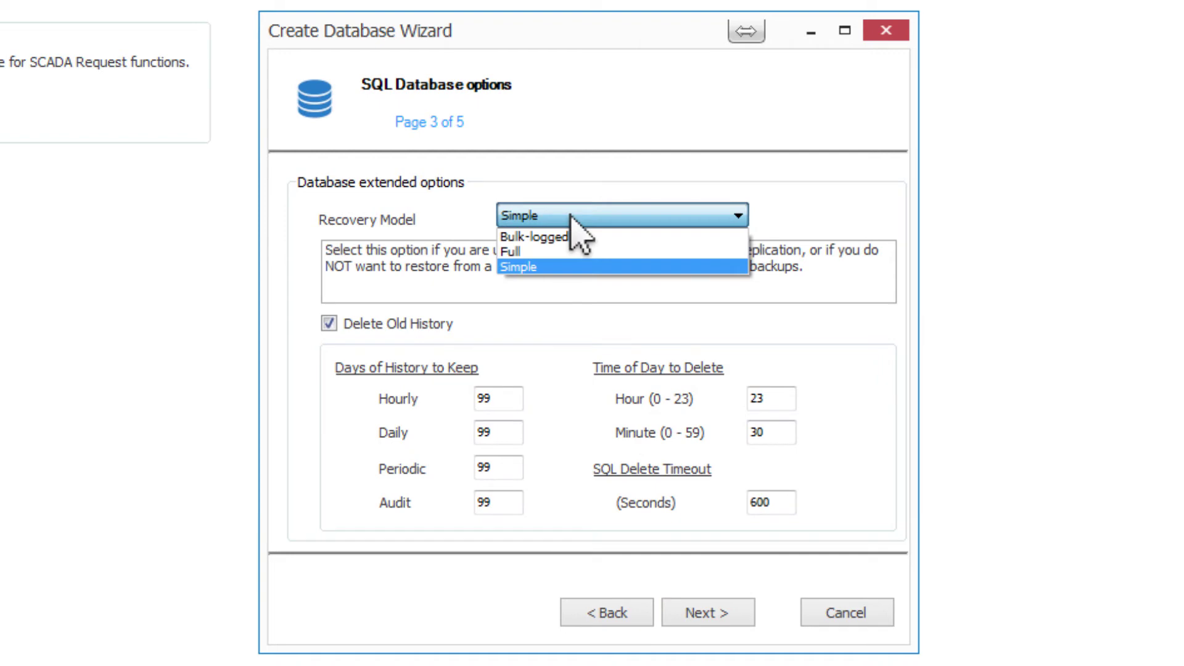
pyautogui.click(522, 267)
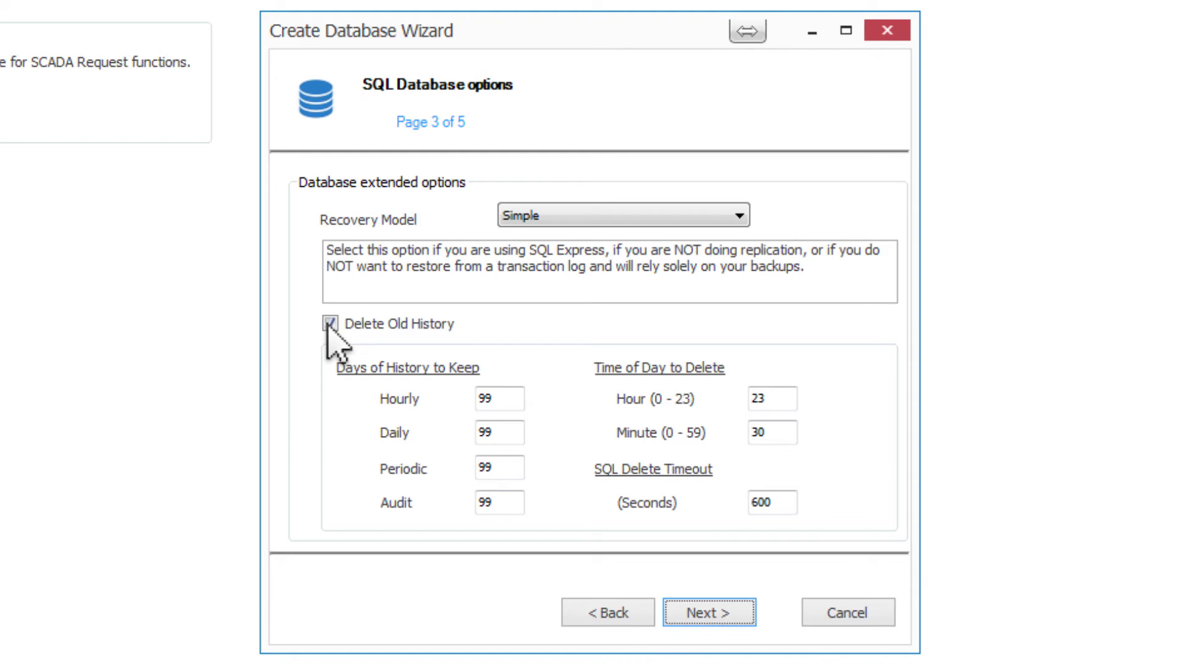
pyautogui.click(697, 614)
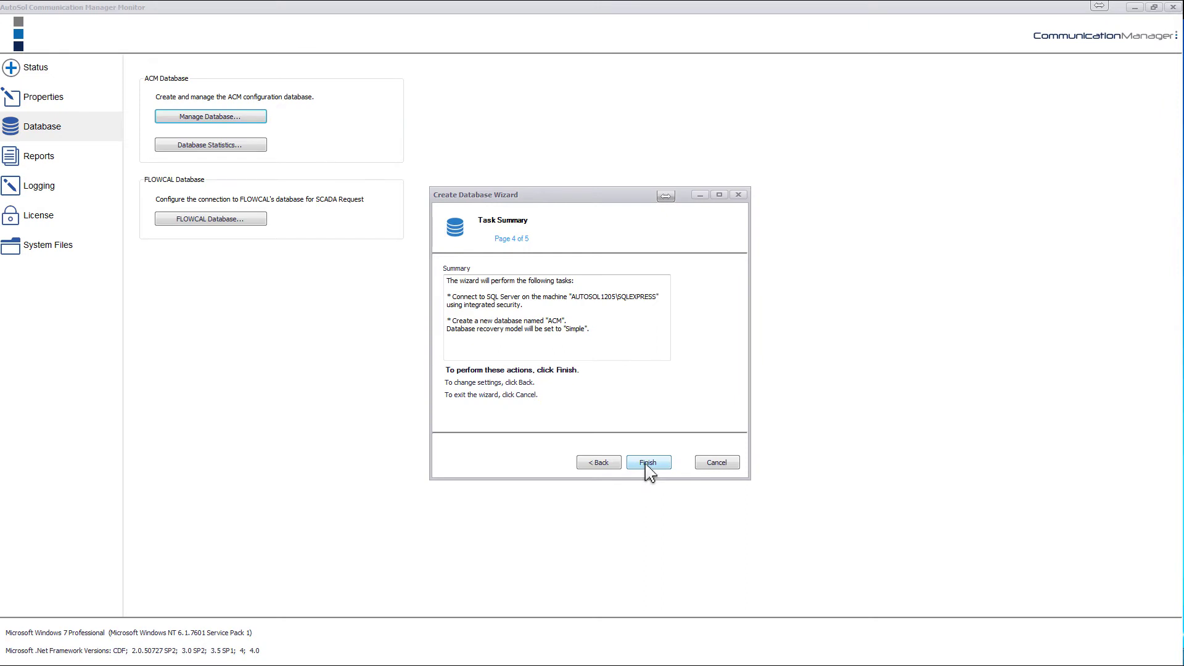
pyautogui.click(646, 463)
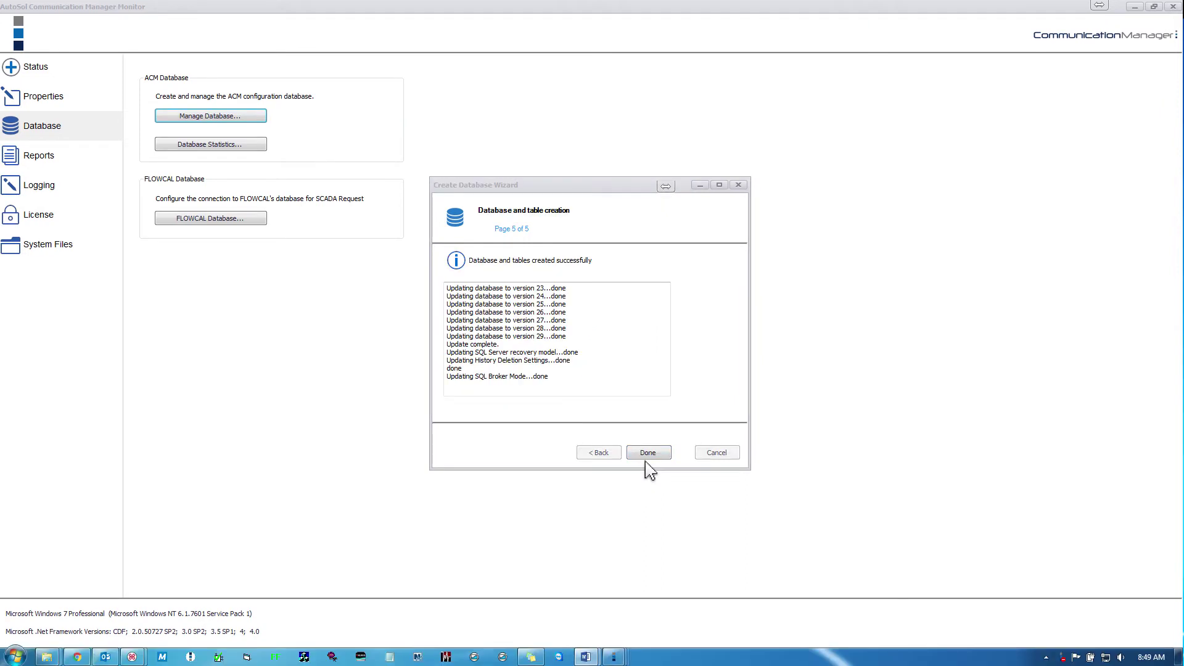
pyautogui.click(646, 460)
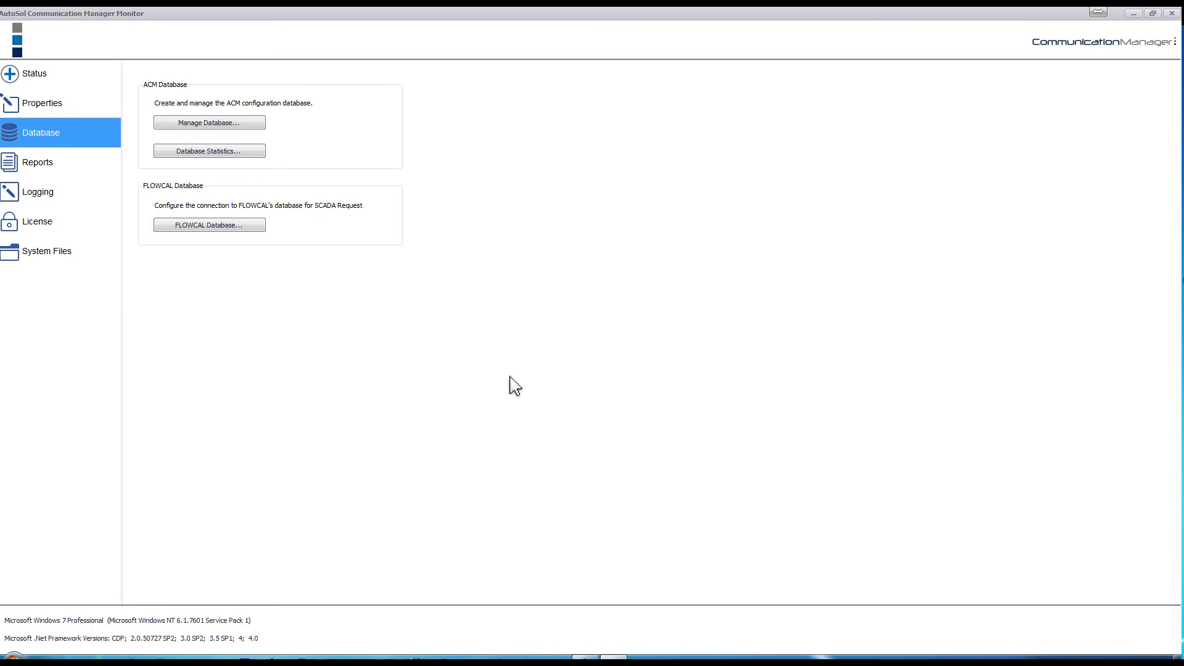
# - On the Status page, start the stopped asiDATA service
pyautogui.click(49, 74)
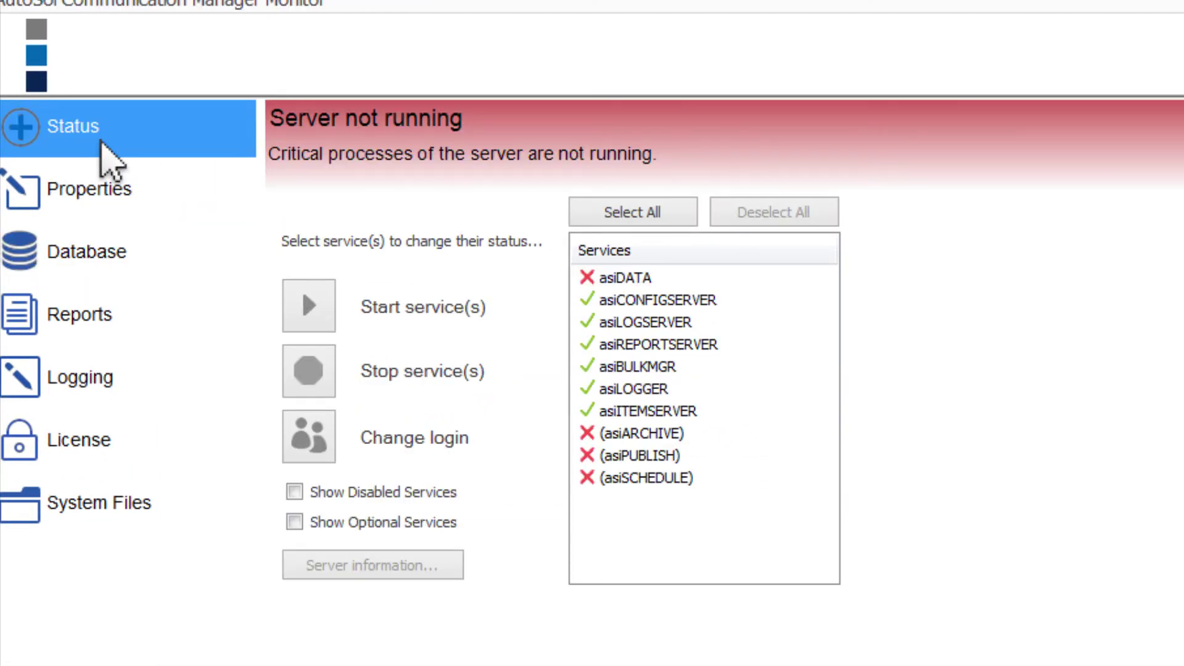
pyautogui.click(644, 277)
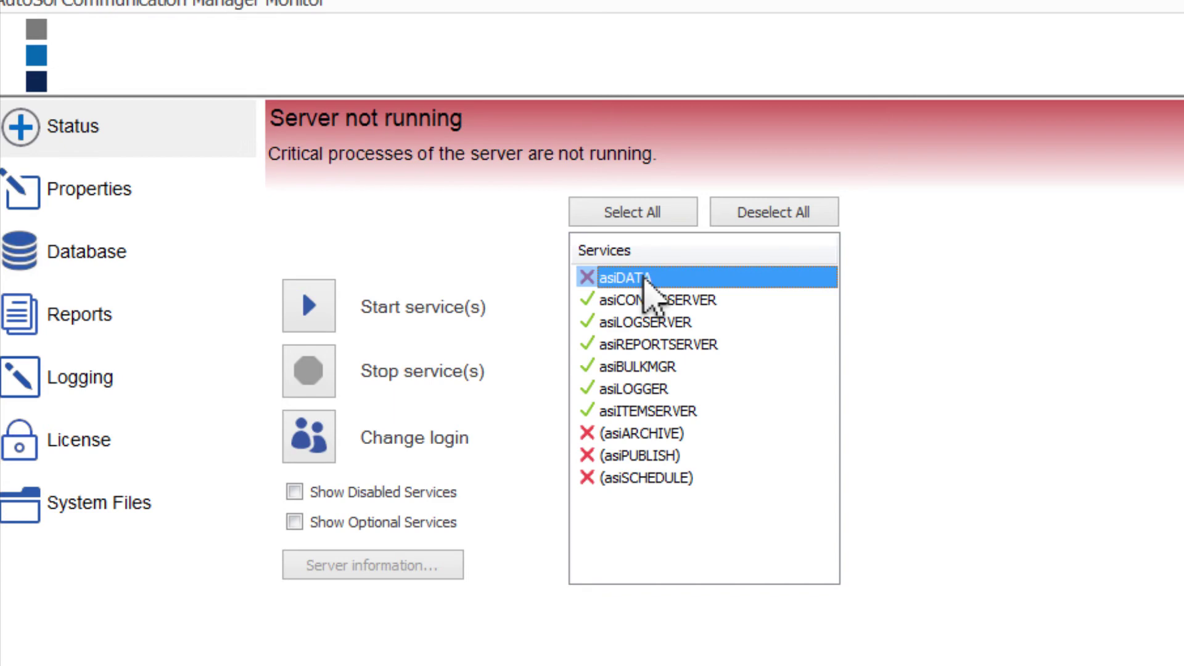
pyautogui.click(315, 312)
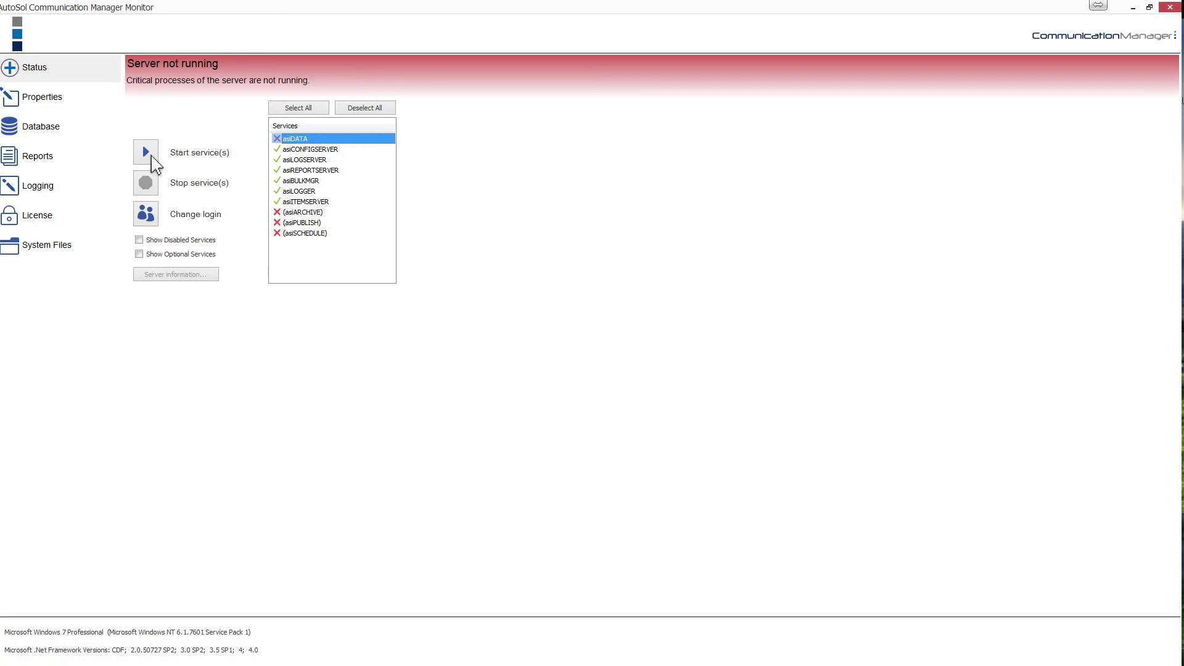
pyautogui.hotkey('alt', 'Tab')
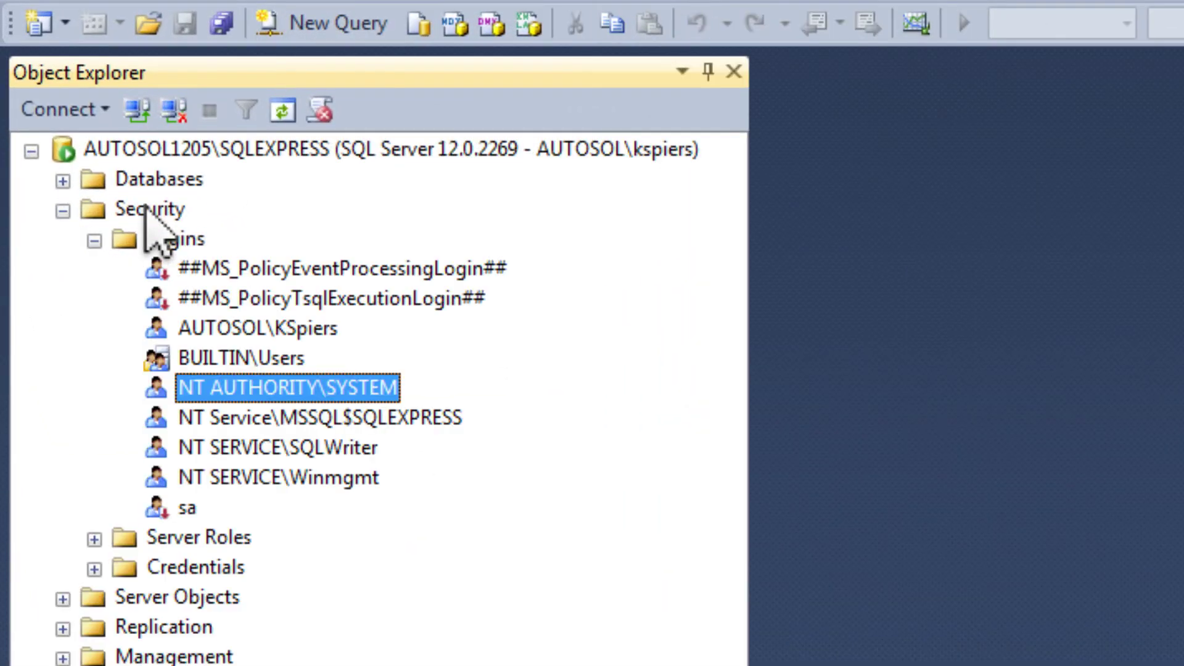
# - Inspect the server roles of the NT AUTHORITY\SYSTEM login
pyautogui.rightClick(269, 395)
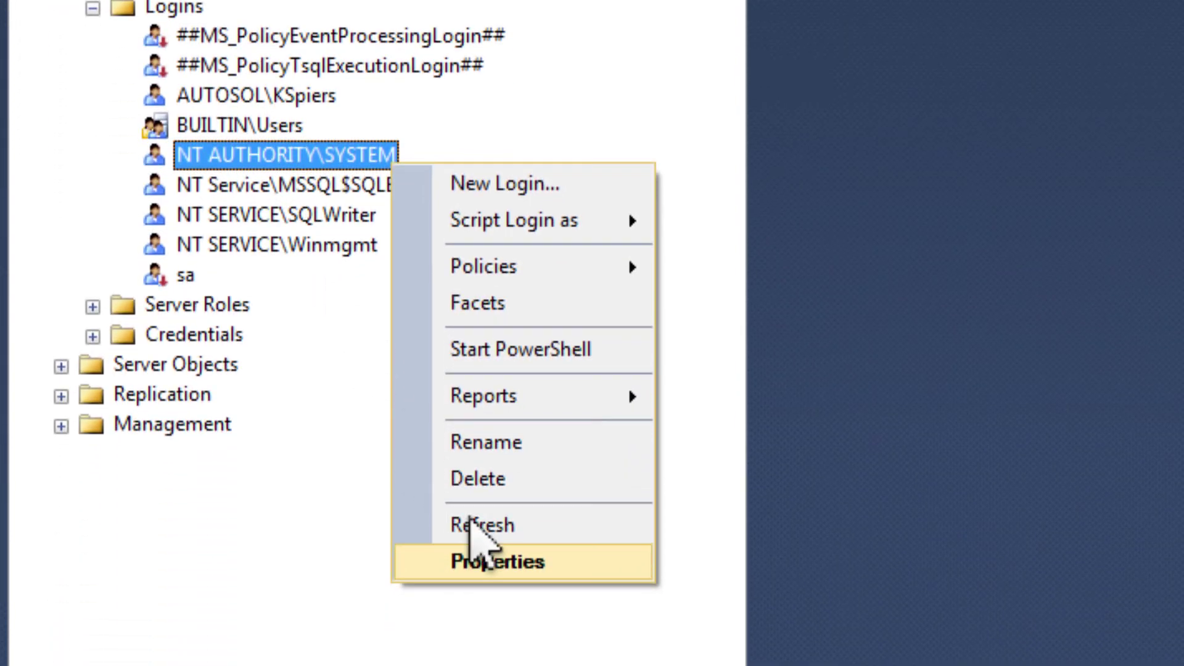
pyautogui.click(524, 561)
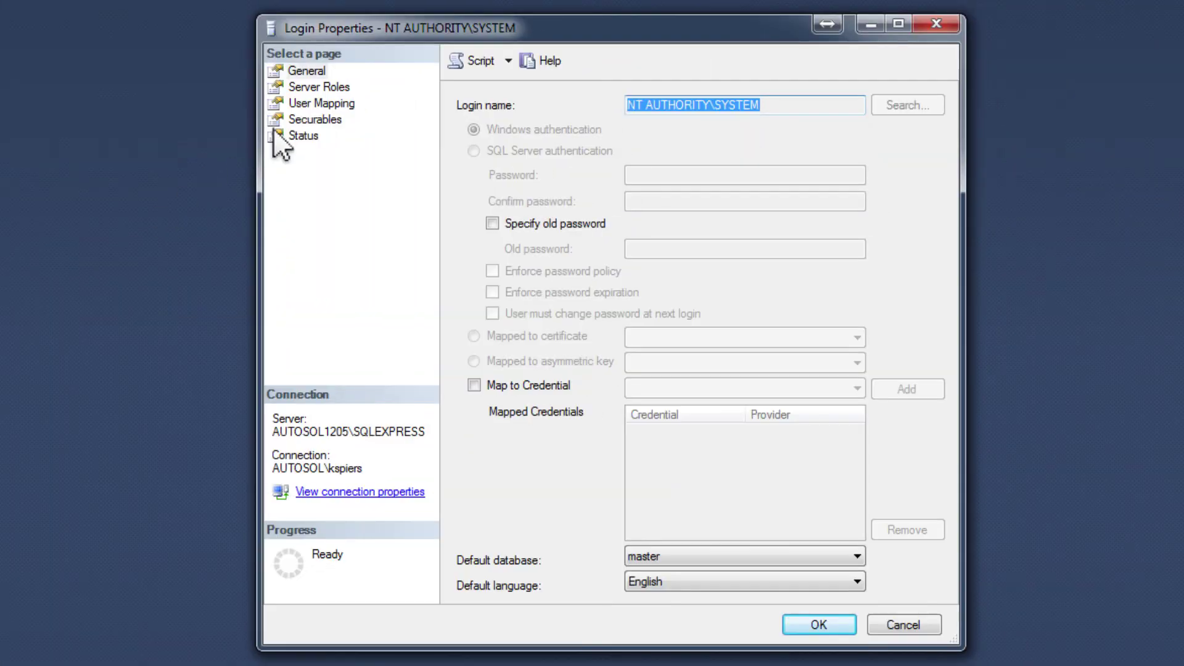
pyautogui.click(316, 85)
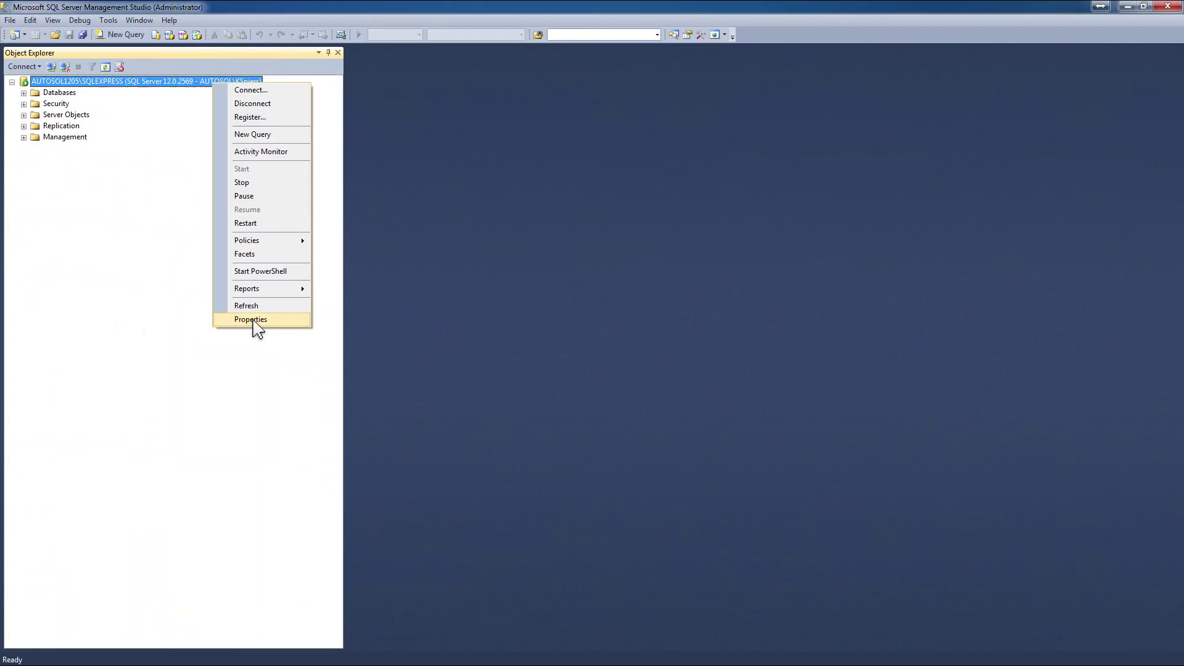
# - In the SQL Express server's Security properties, apply SQL Server and Windows Authentication mode
pyautogui.click(256, 320)
pyautogui.click(256, 175)
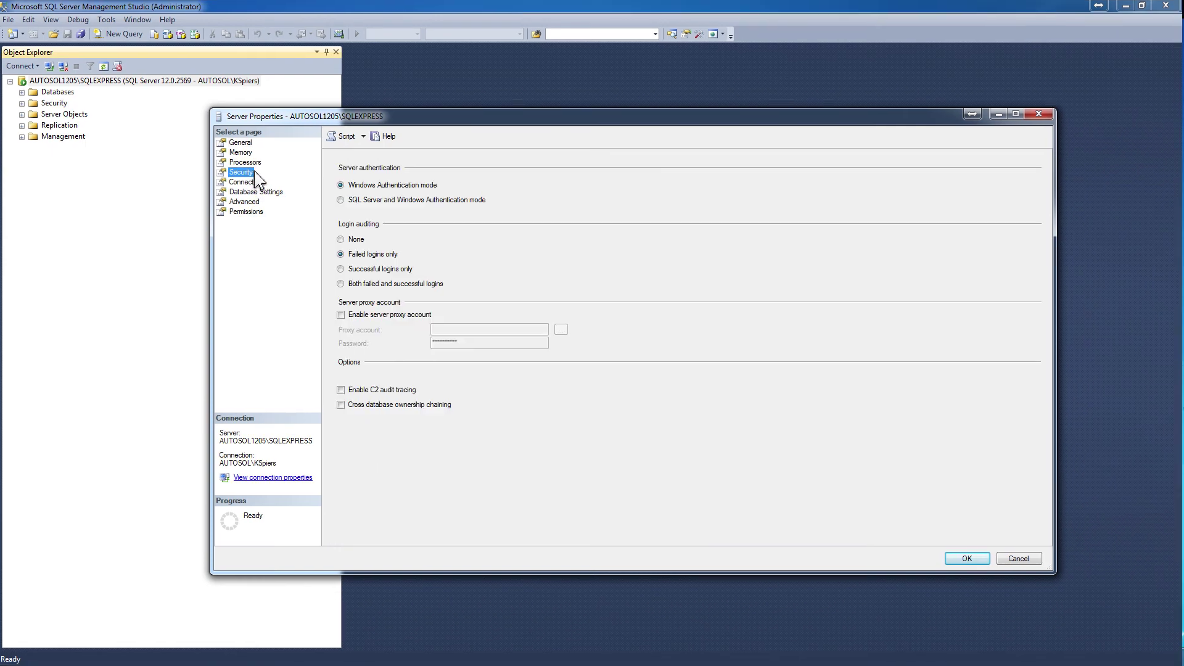
pyautogui.click(340, 200)
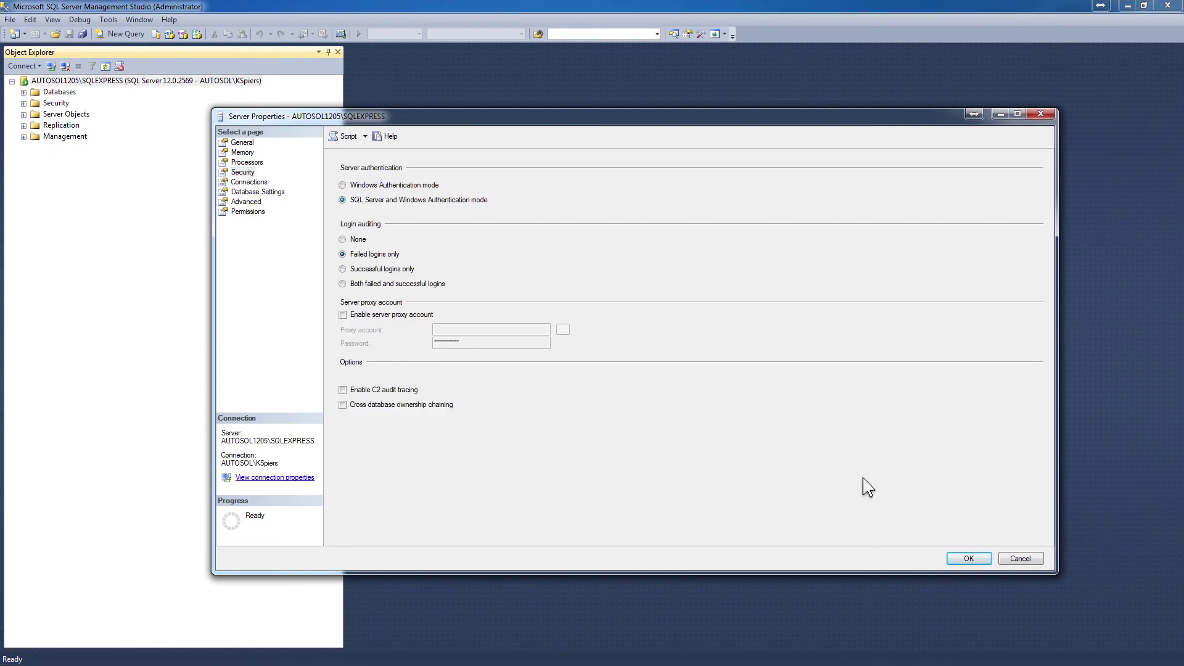
pyautogui.click(968, 557)
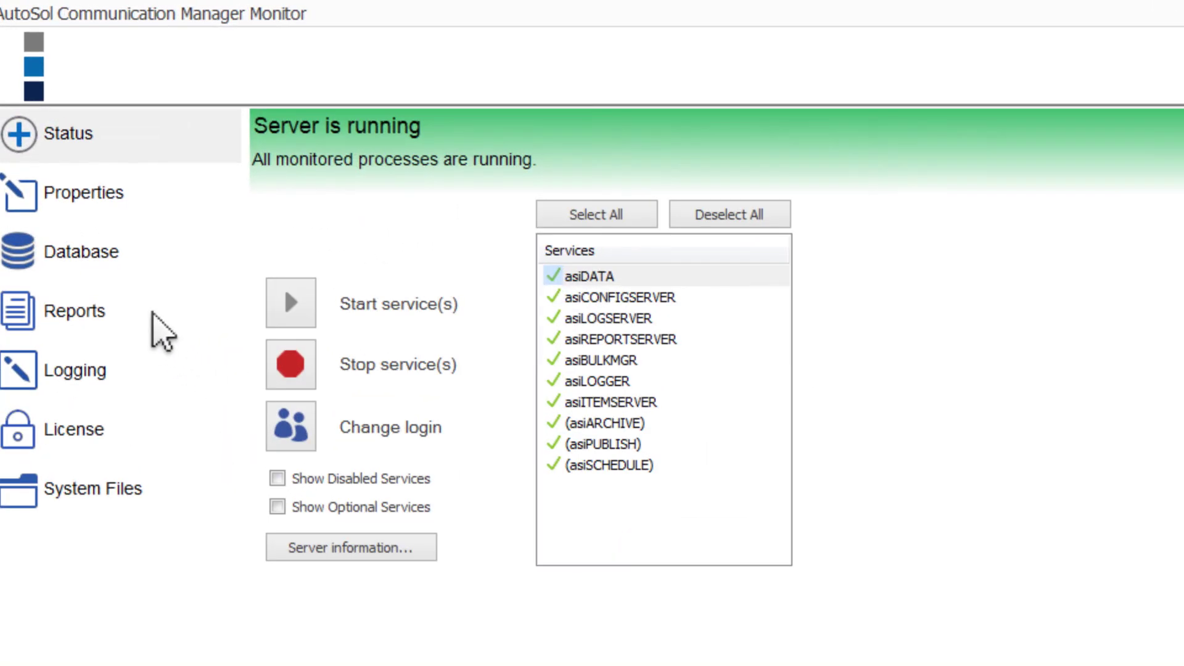
# - Open the Reports connection settings for AUTOSOL1205\SQLEXPRESS, database ACM
pyautogui.click(152, 311)
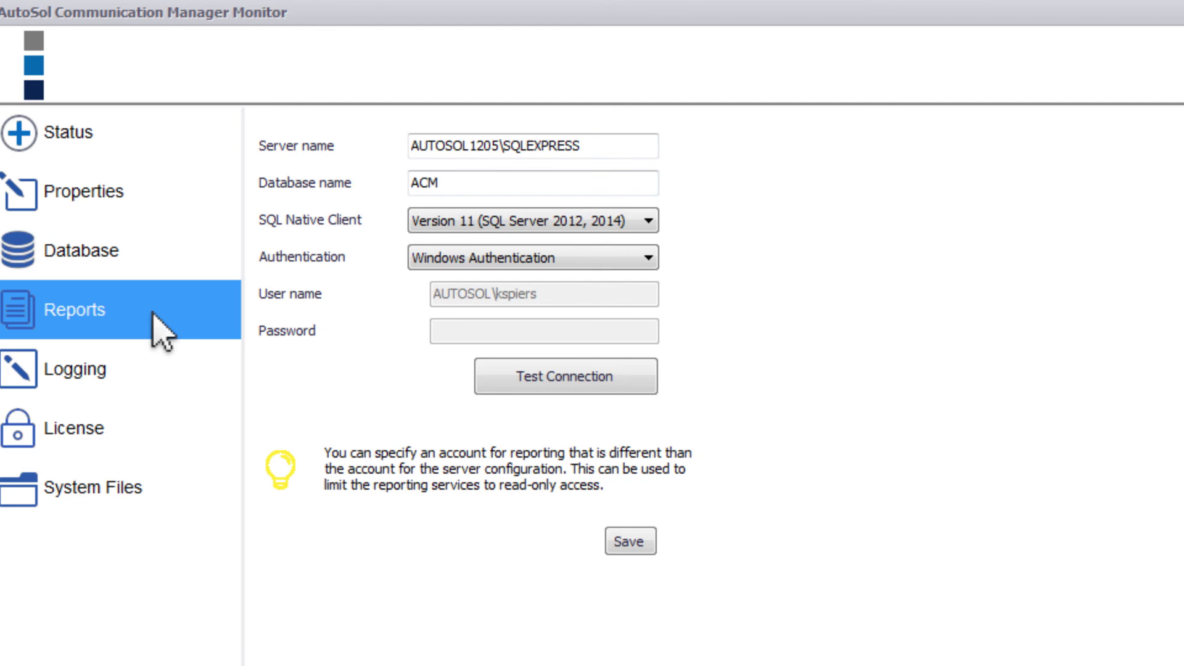
# - Test the reporting database connection and dismiss the notice and 'Connection succeeded' messages
pyautogui.click(524, 381)
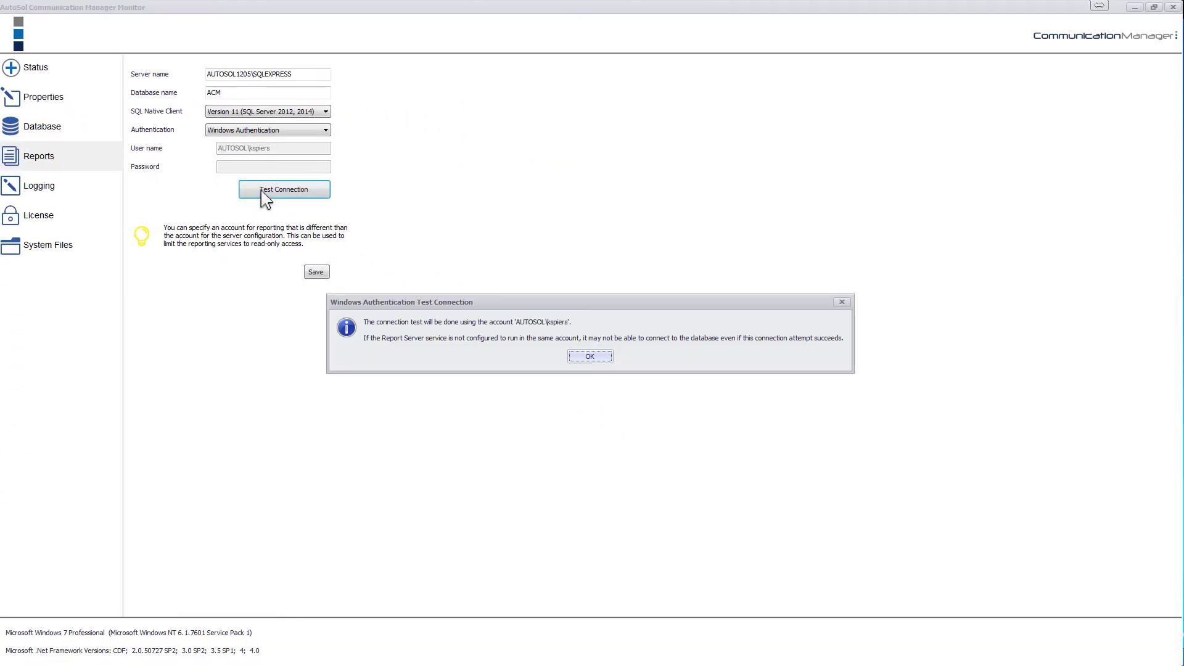
pyautogui.click(590, 358)
pyautogui.click(589, 355)
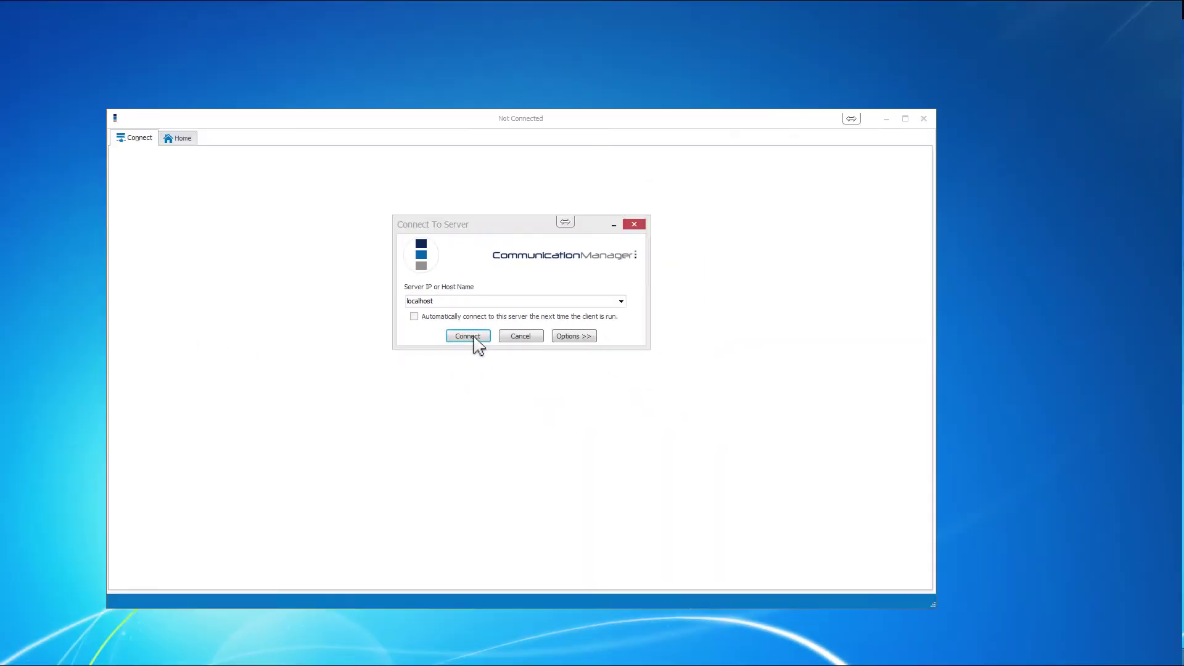
# - Connect ACM Configuration to the localhost server and select $Server under $System in the ACM Objects tree
pyautogui.click(444, 462)
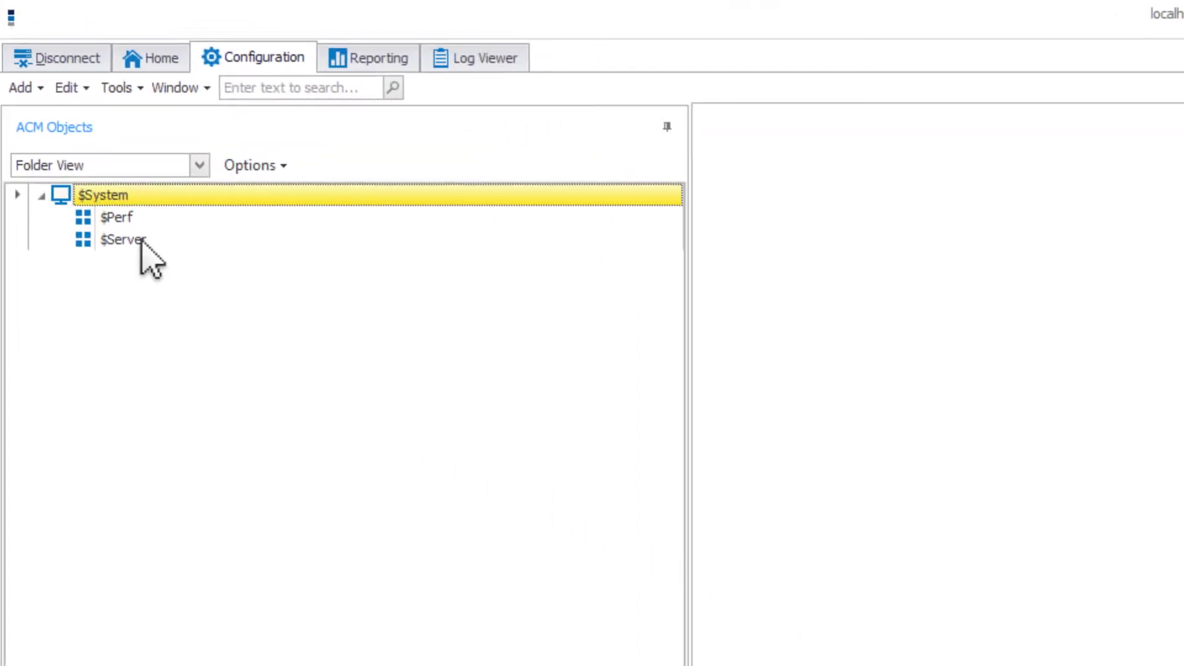
pyautogui.click(123, 239)
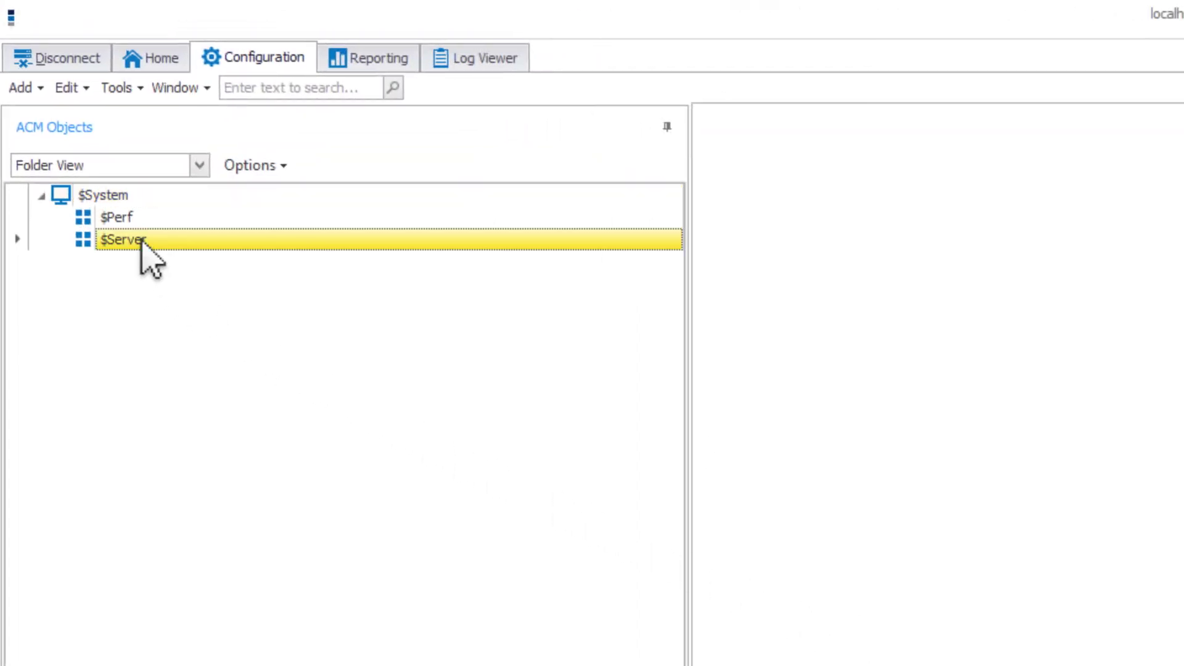